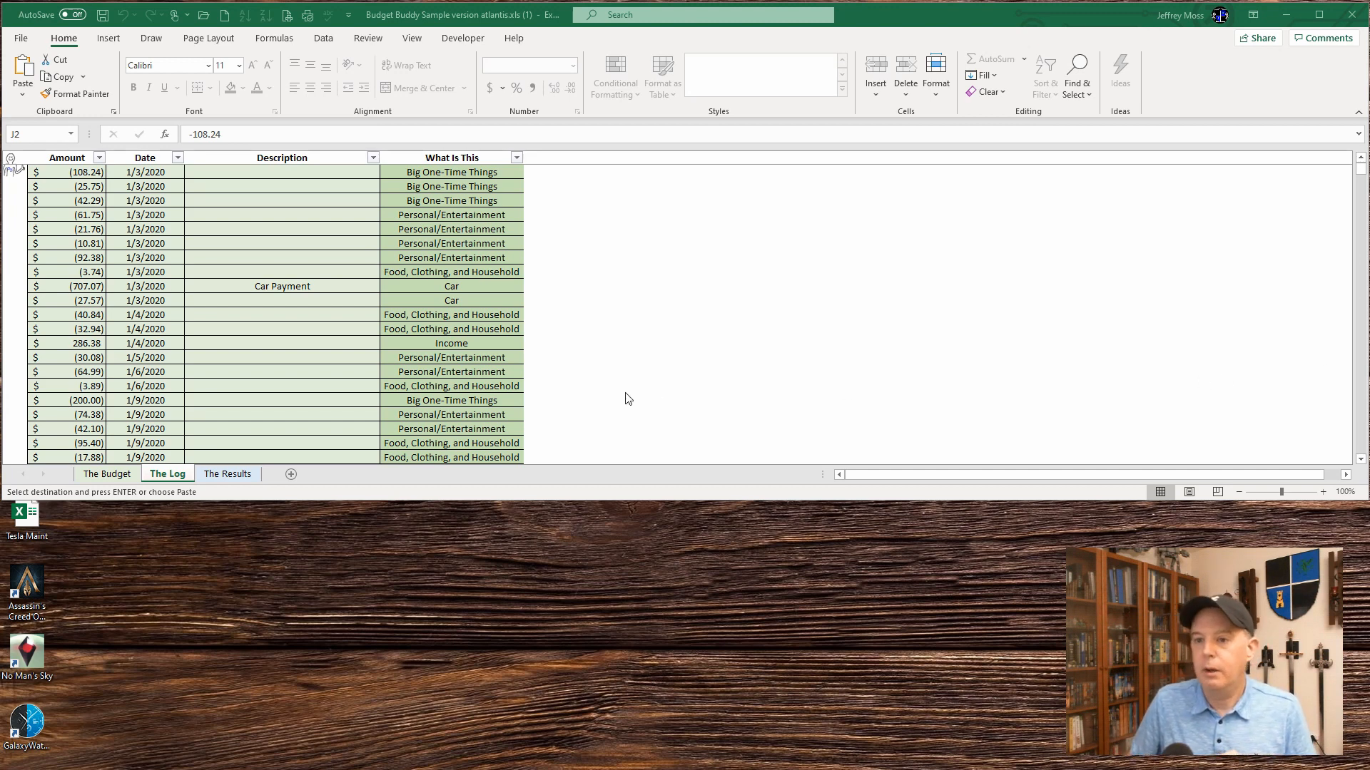
Unhide the Past Logs sheet in the workbook.
{"action": "right_click", "coordinate": [169, 480]}
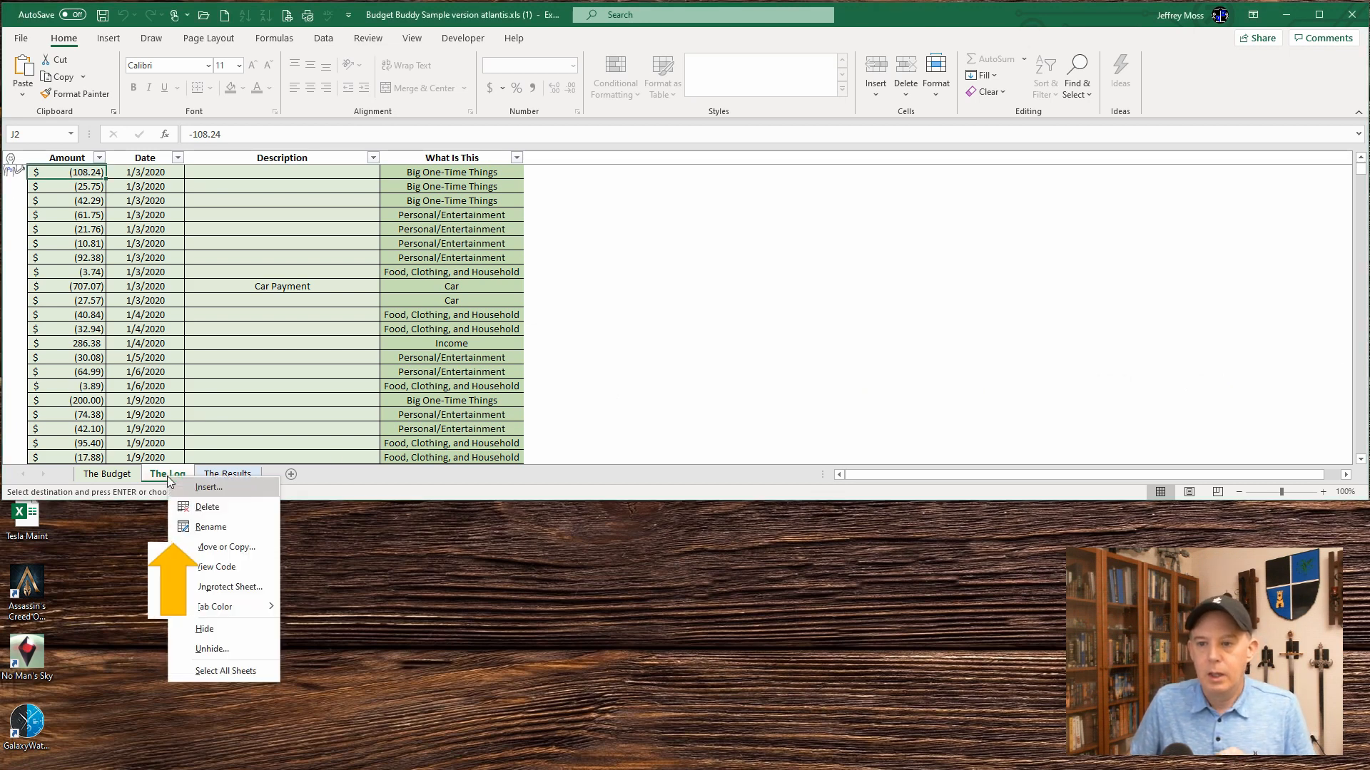
{"action": "left_click", "coordinate": [217, 647]}
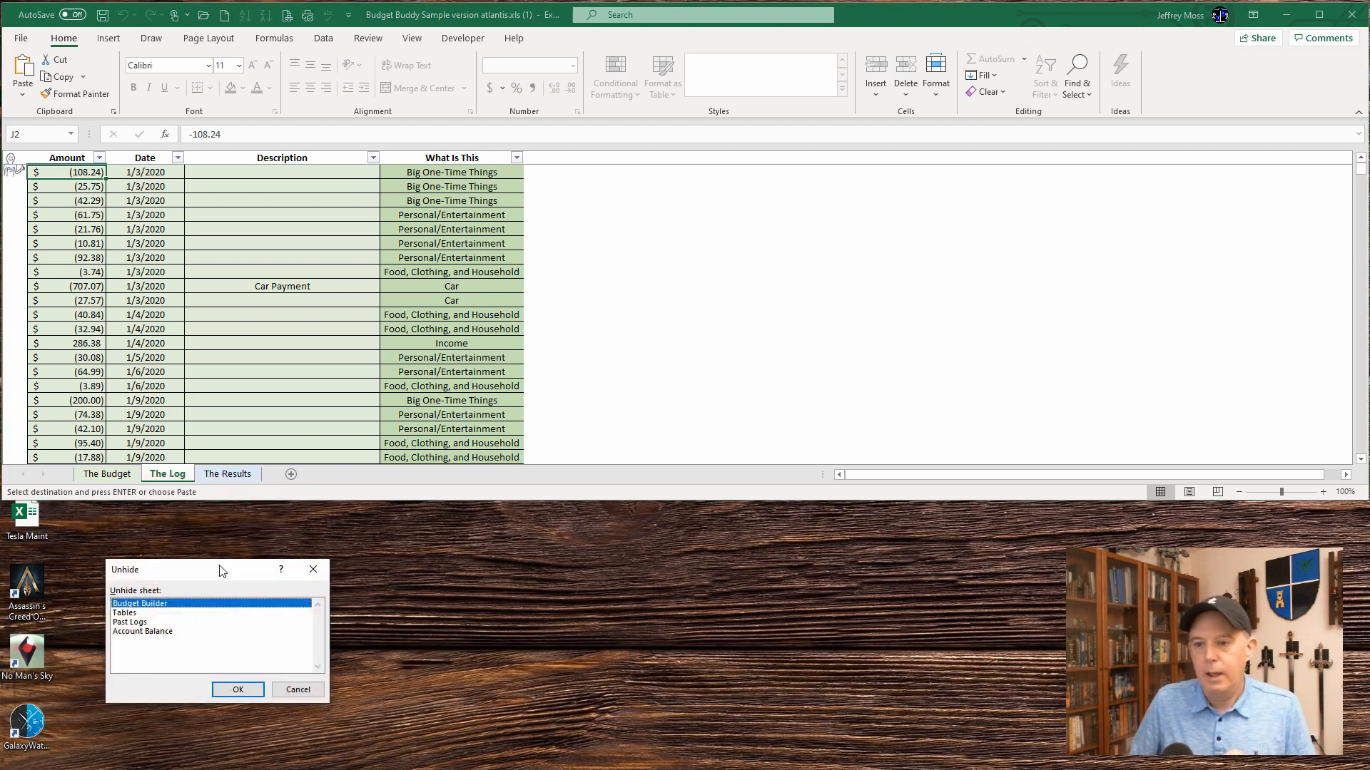
{"action": "left_click_drag", "start_coordinate": [222, 567], "coordinate": [309, 314]}
{"action": "left_click", "coordinate": [229, 366]}
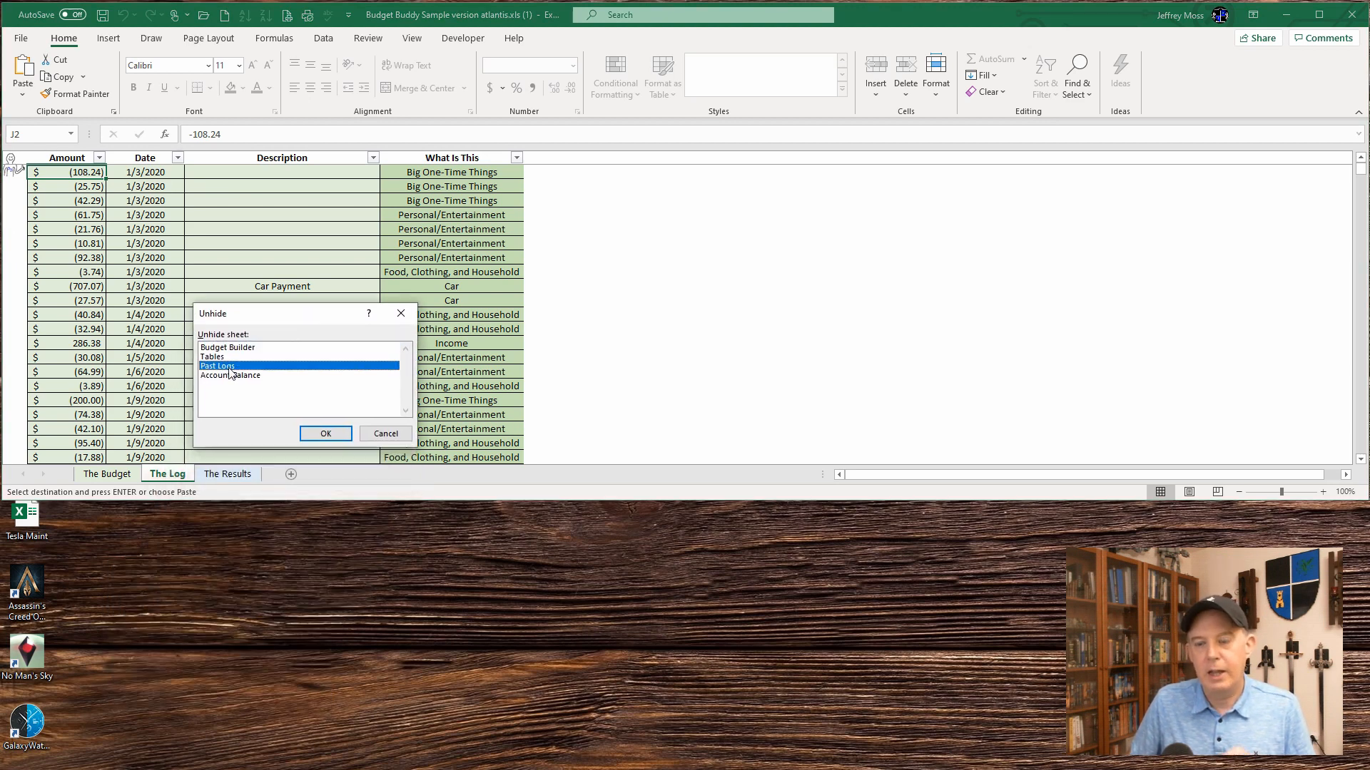
{"action": "left_click", "coordinate": [326, 433]}
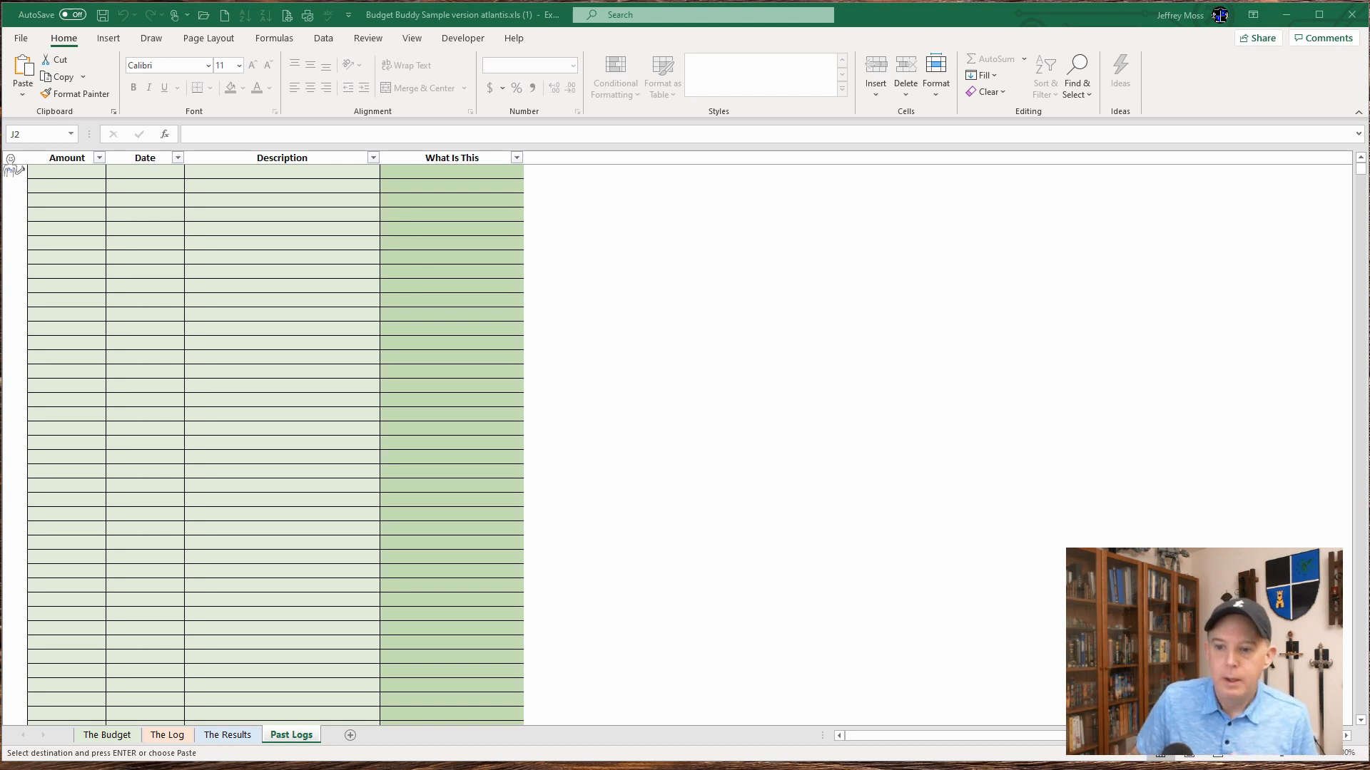
Copy all entries from Amount through What Is This on The Log and paste them as values into Past Logs, starting at J2.
{"action": "left_click", "coordinate": [168, 735]}
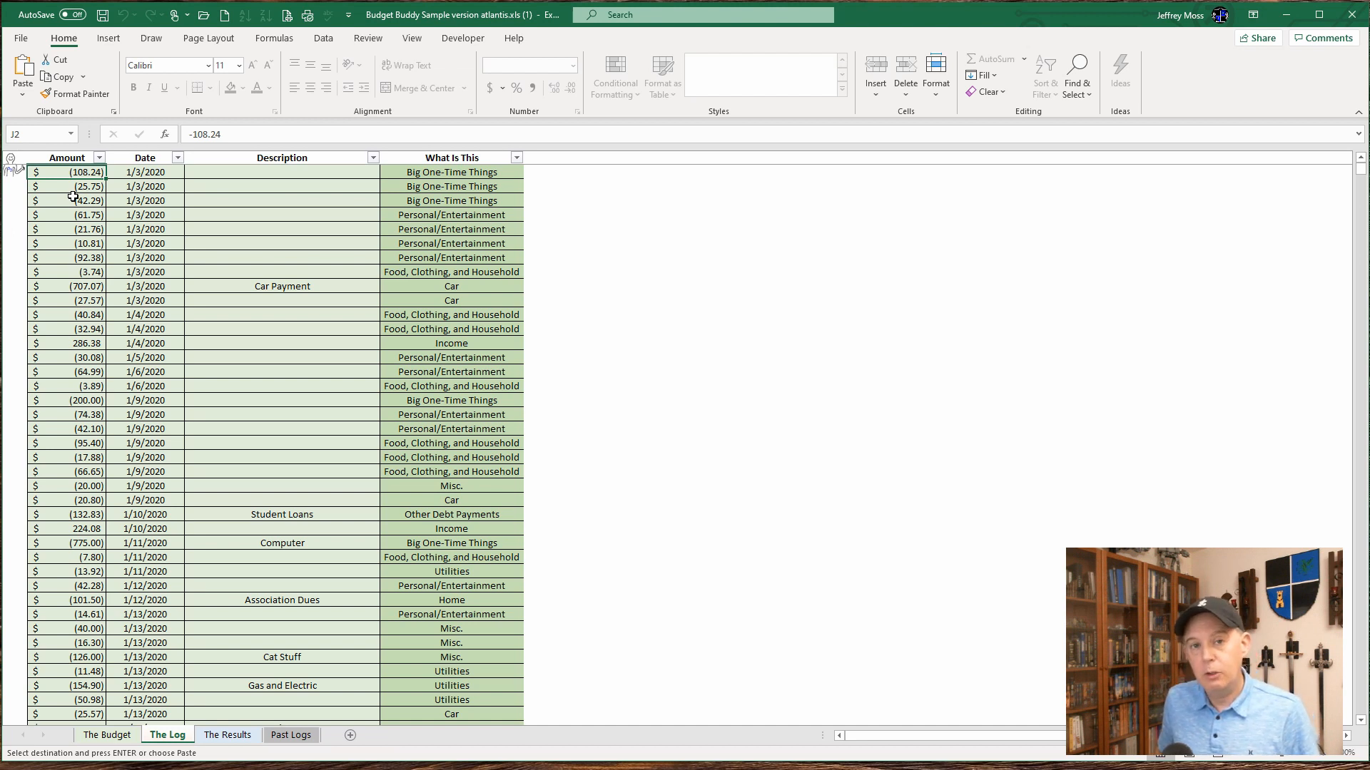
{"action": "key", "text": "shift+Right"}
{"action": "key", "text": "shift+Right"}
{"action": "key", "text": "shift+Right"}
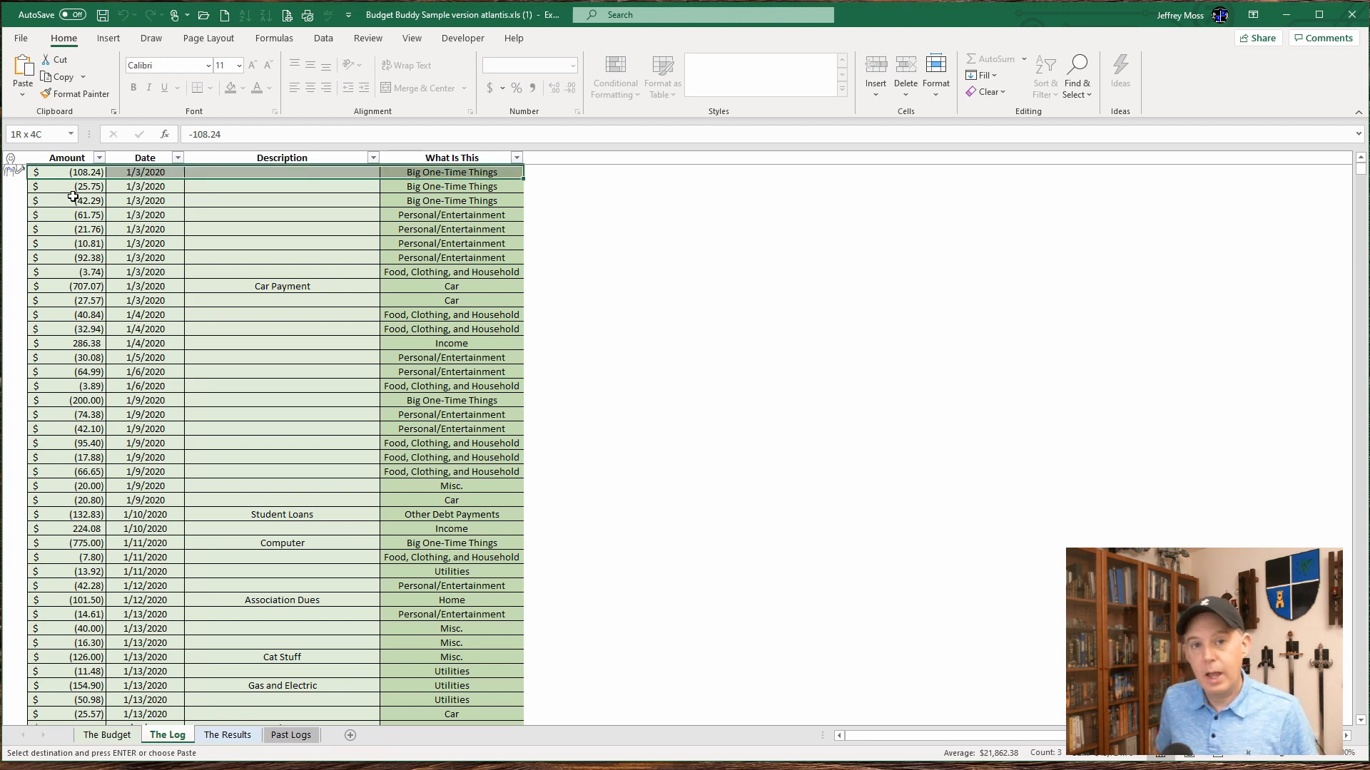
{"action": "key", "text": "ctrl+shift+Down"}
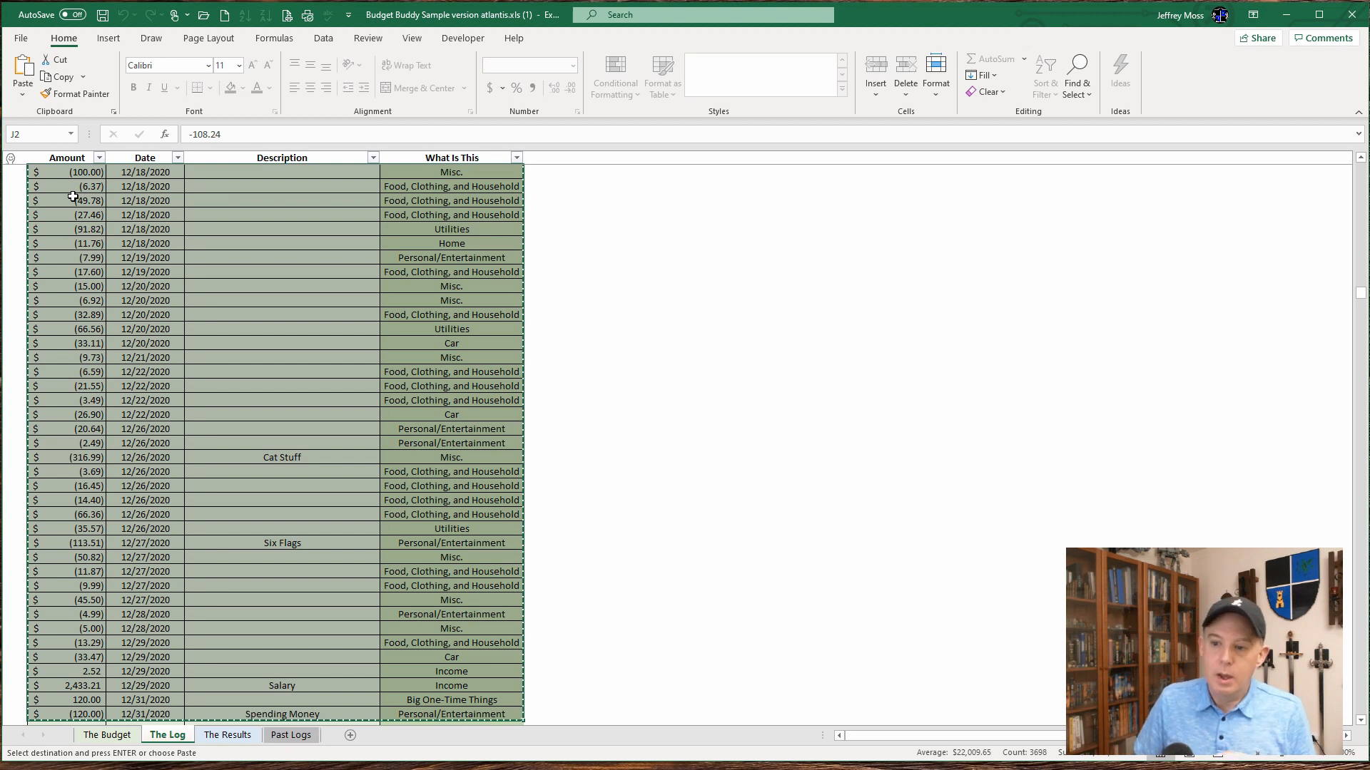
{"action": "left_click", "coordinate": [291, 735]}
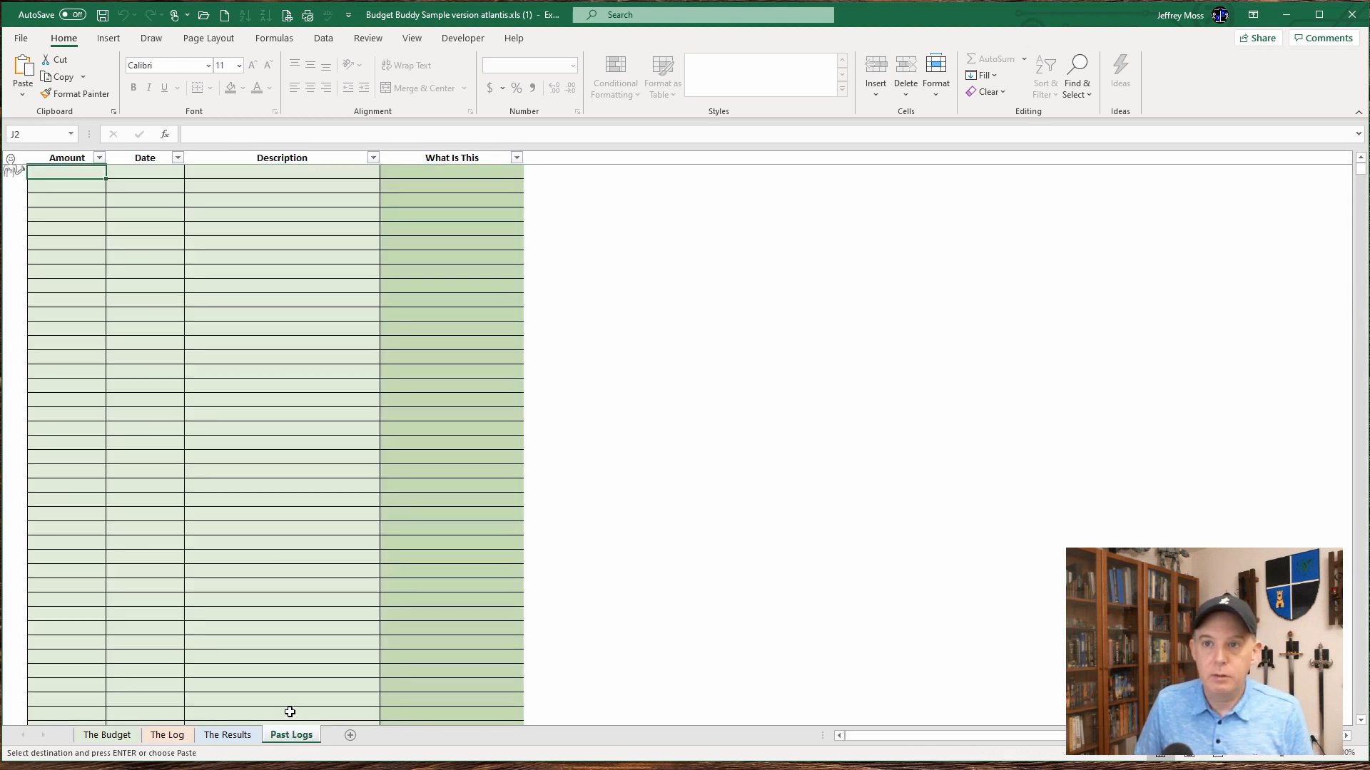
{"action": "right_click", "coordinate": [71, 177]}
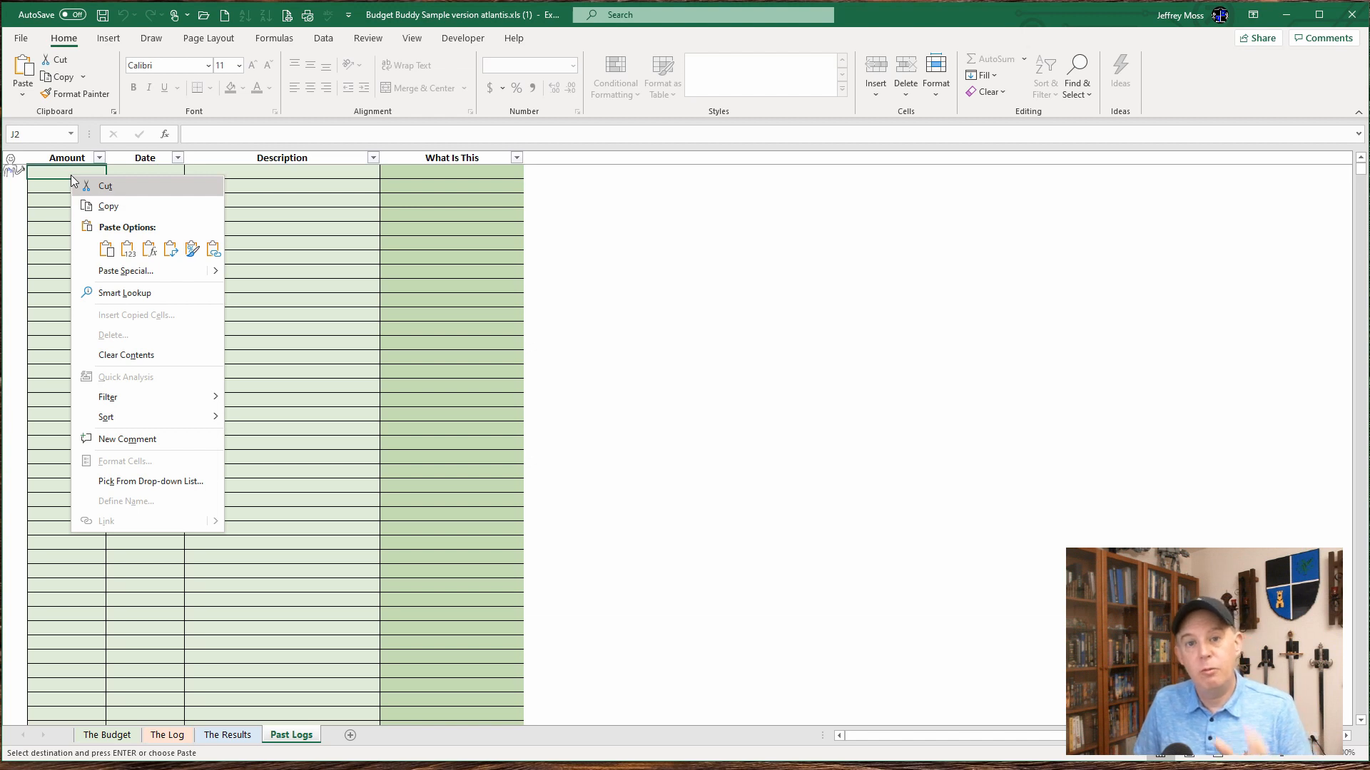
{"action": "left_click", "coordinate": [128, 251]}
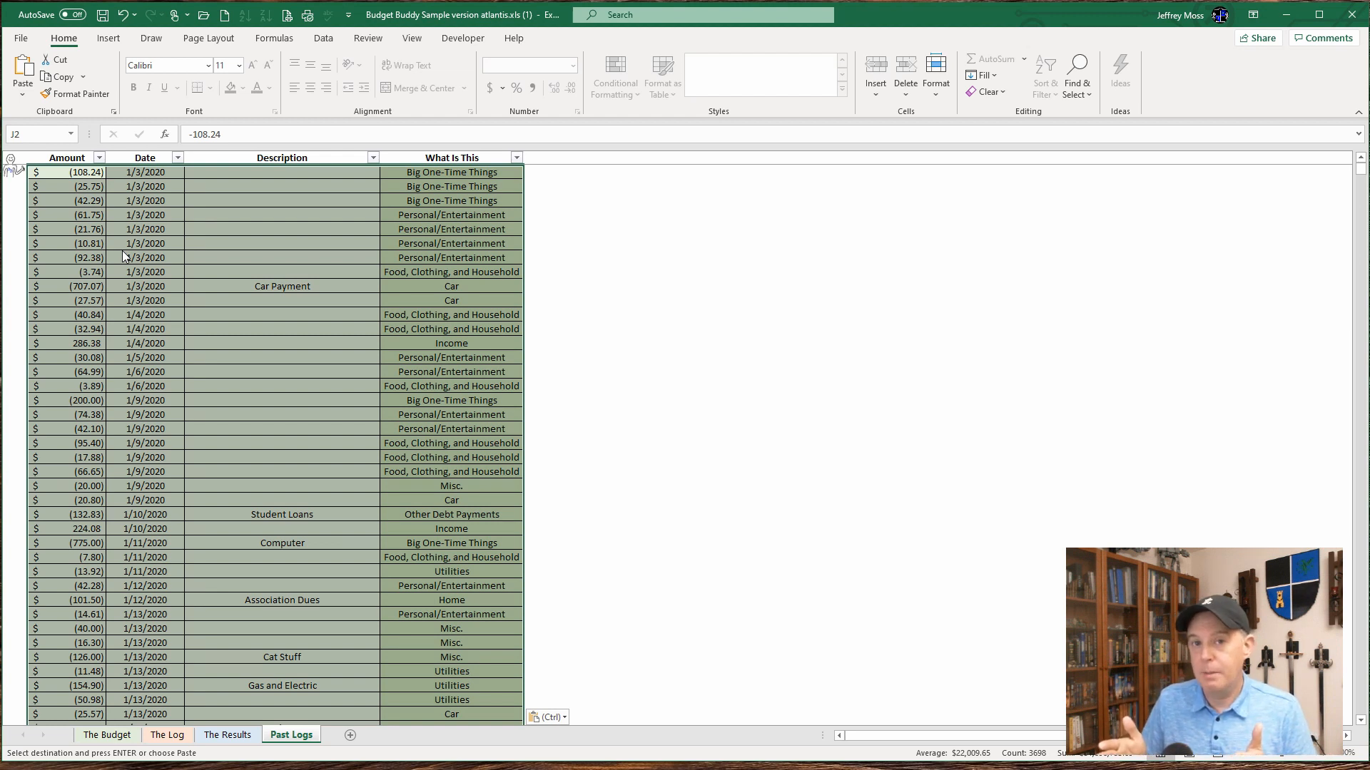
Clear all the copied entries from The Log and return to its first entry cell.
{"action": "left_click", "coordinate": [167, 735]}
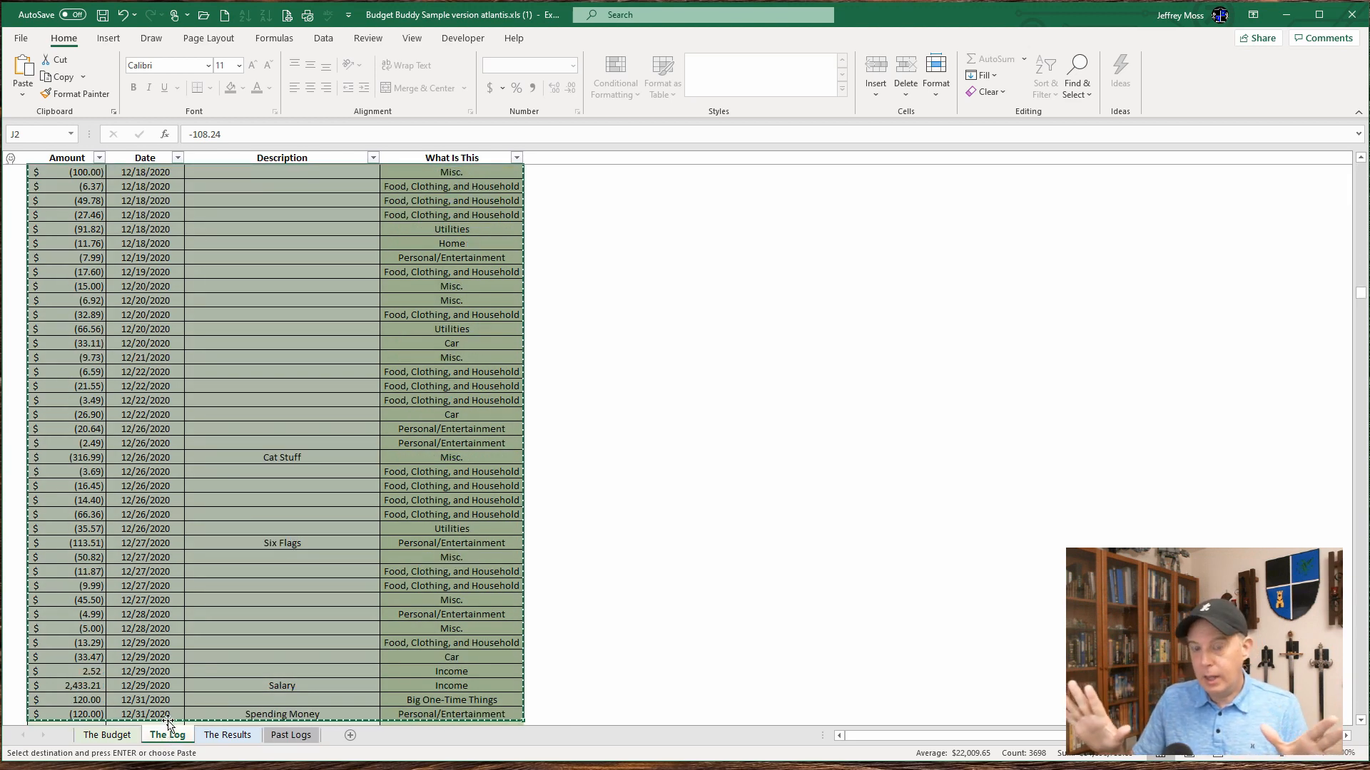
{"action": "key", "text": "Delete"}
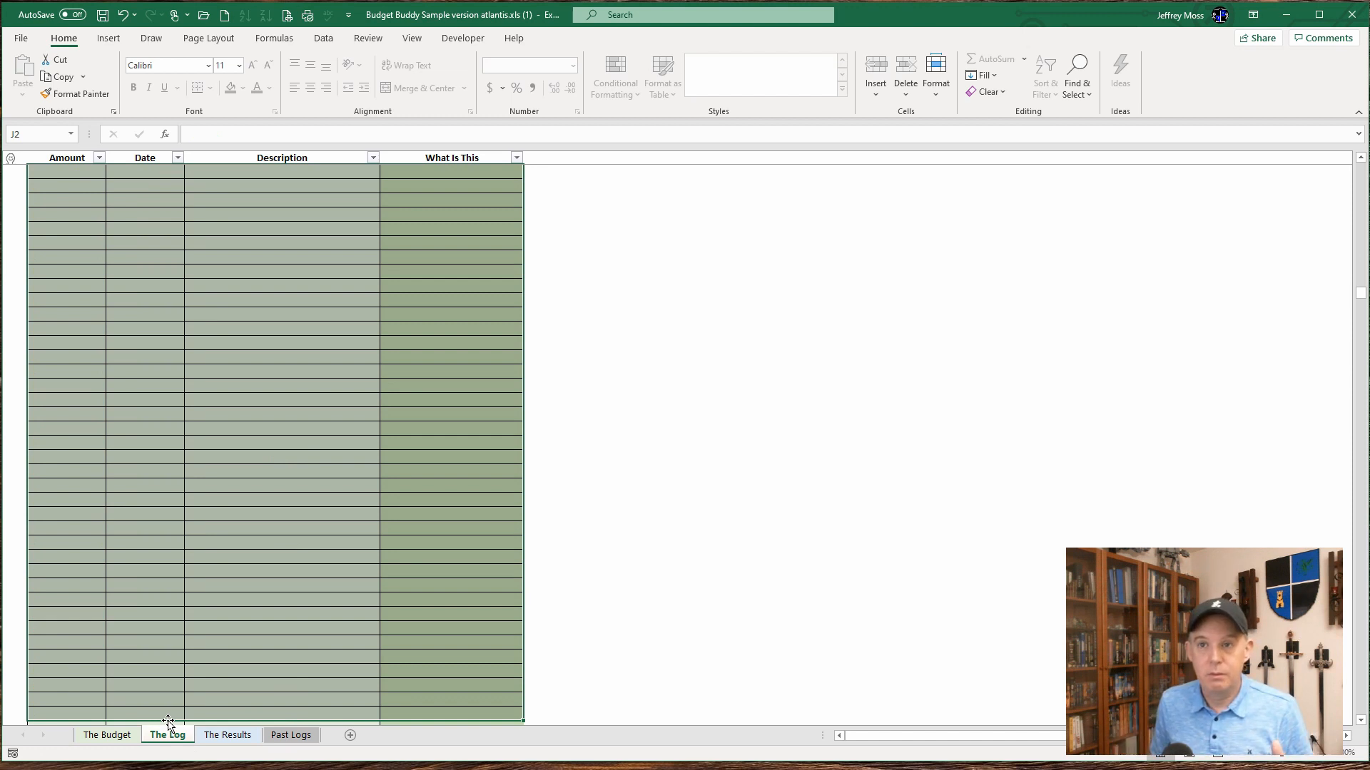
{"action": "key", "text": "ctrl+End"}
{"action": "key", "text": "ctrl+Home"}
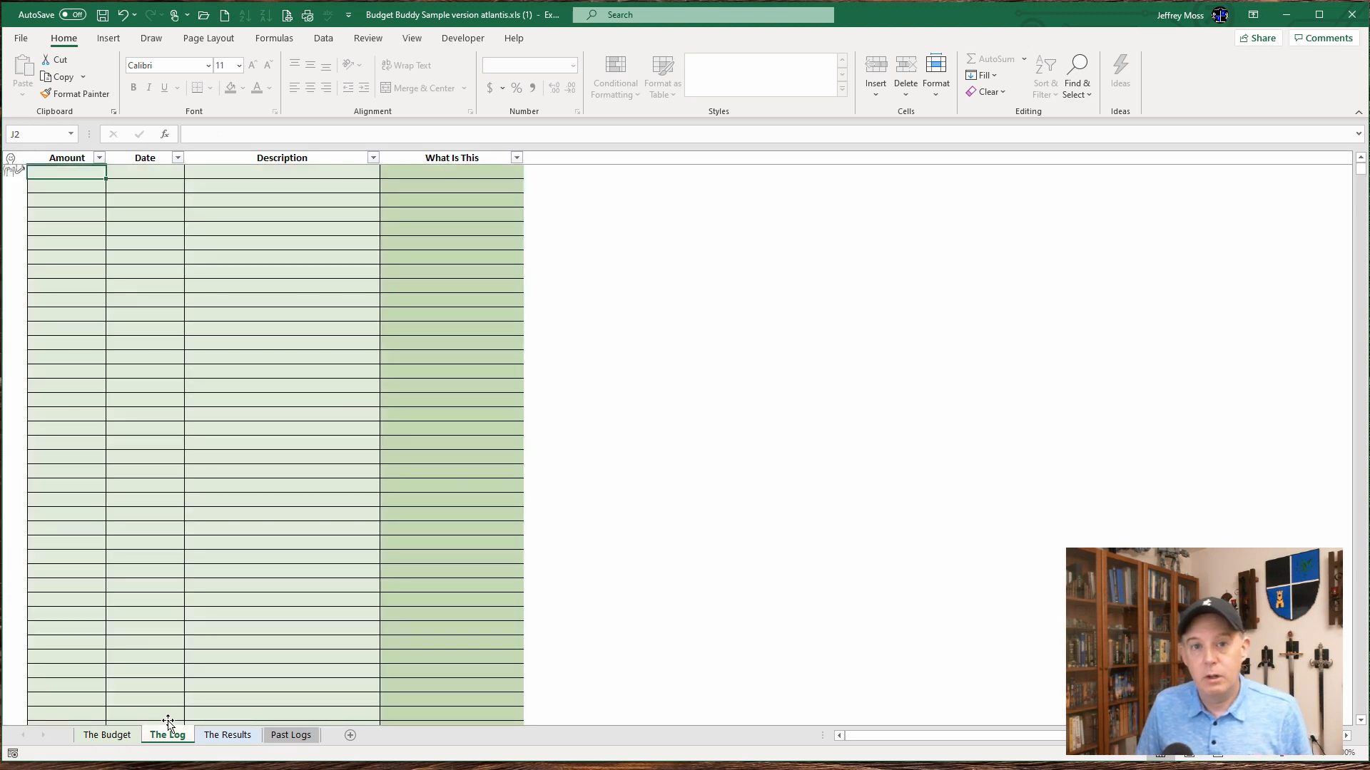
Locate the first empty row below the archived entries in Past Logs, and go back to The Log.
{"action": "left_click", "coordinate": [284, 739]}
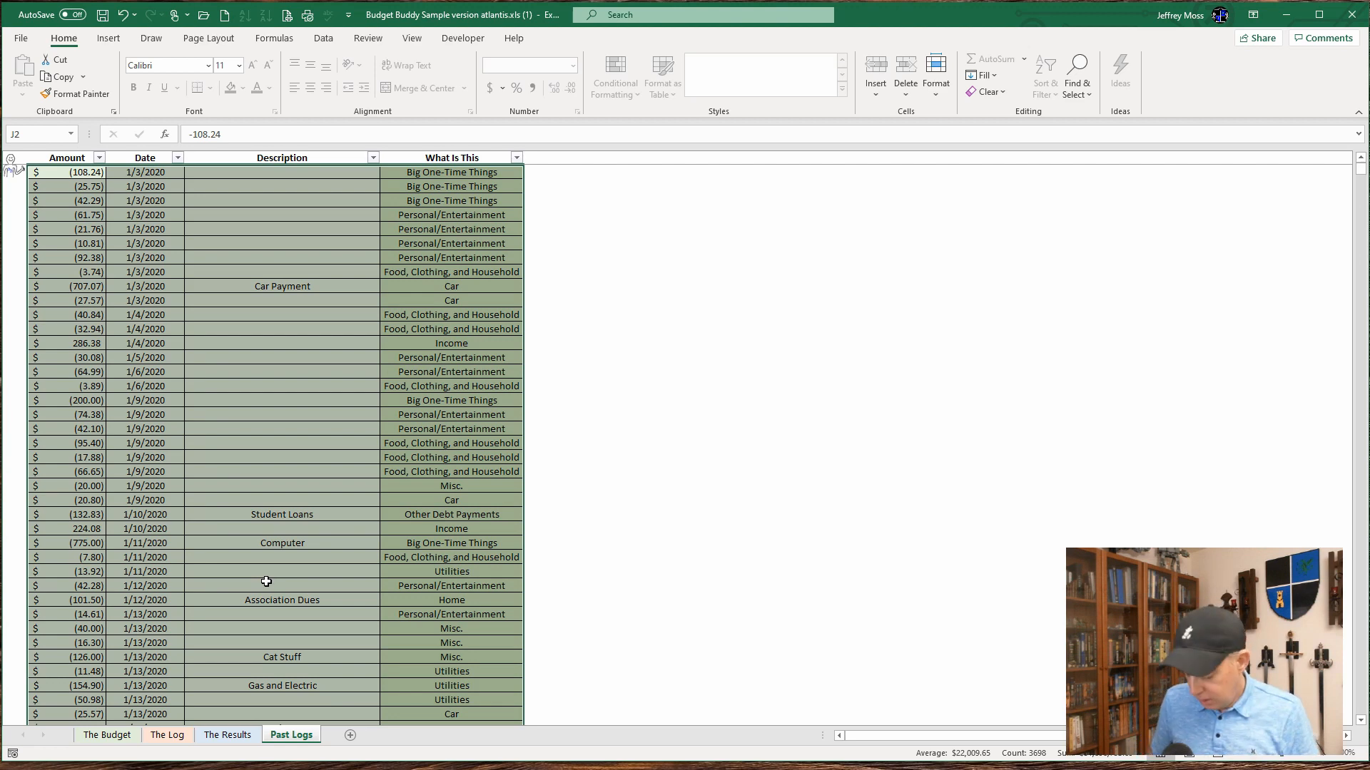
{"action": "key", "text": "Down"}
{"action": "key", "text": "ctrl+Down"}
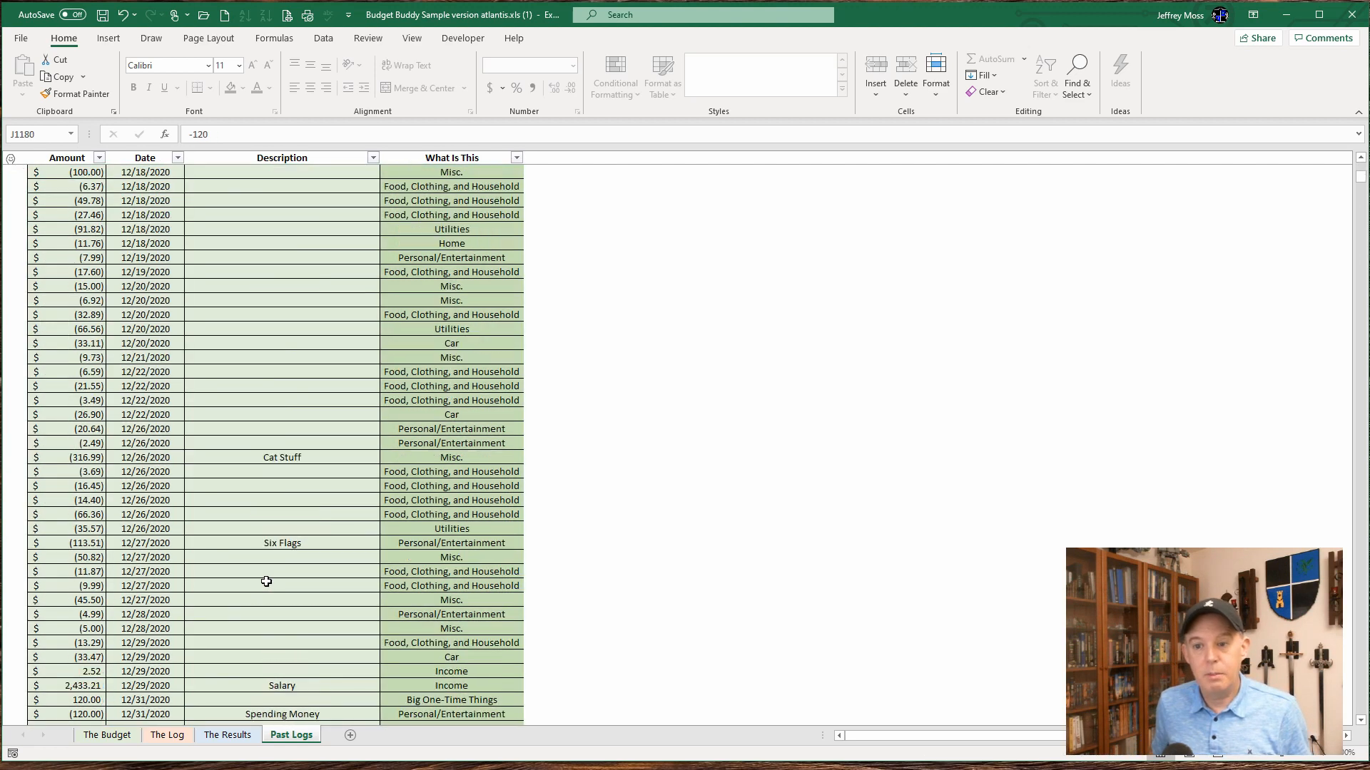
{"action": "key", "text": "Down"}
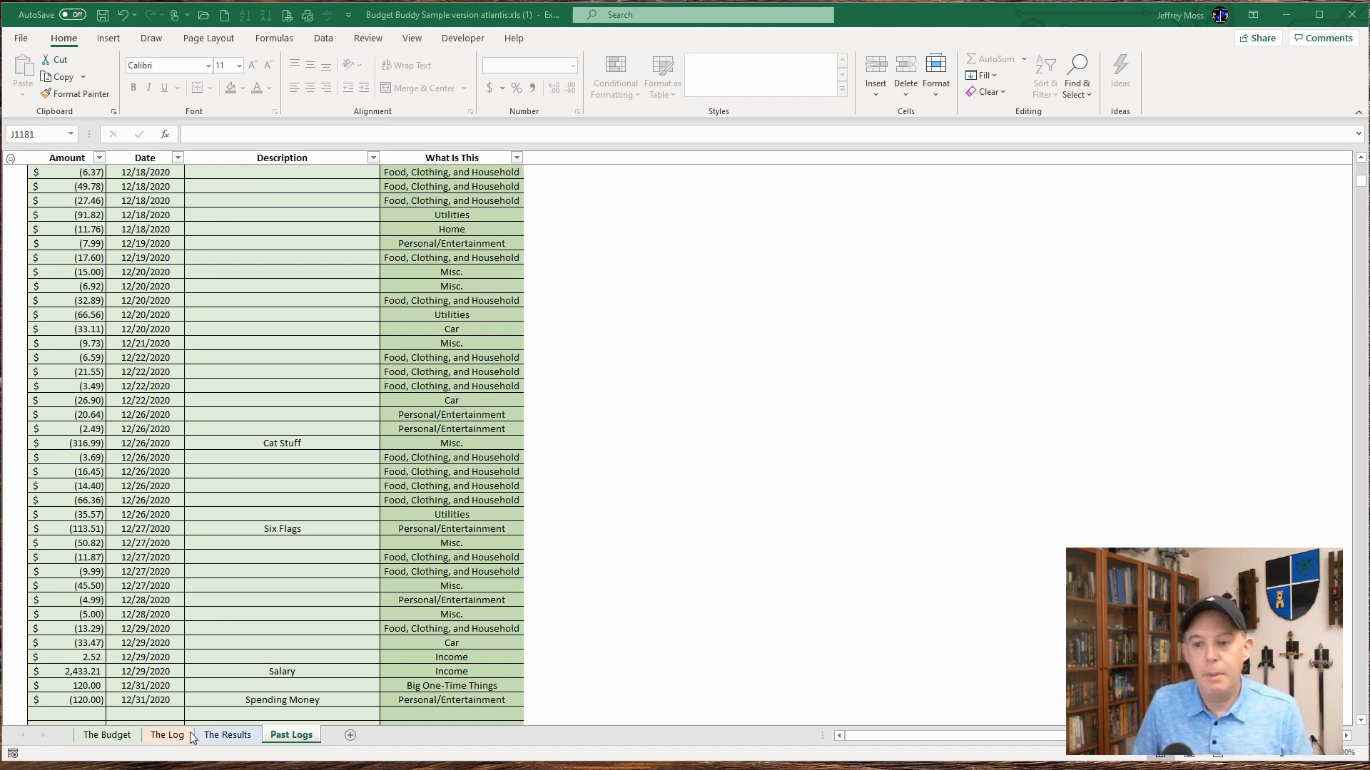
{"action": "left_click", "coordinate": [169, 735]}
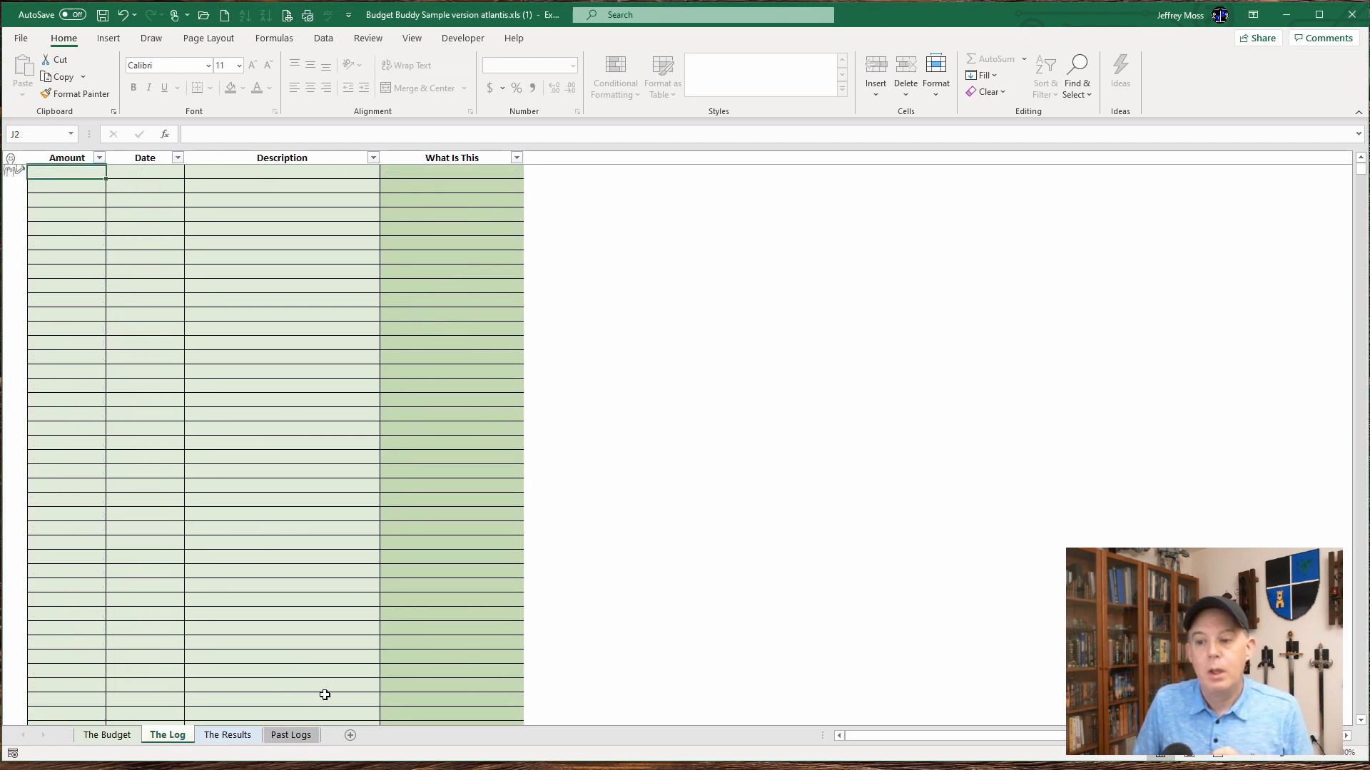
Filter the What Is This column in Past Logs to show only Utilities and review the filtered entries.
{"action": "left_click", "coordinate": [289, 736]}
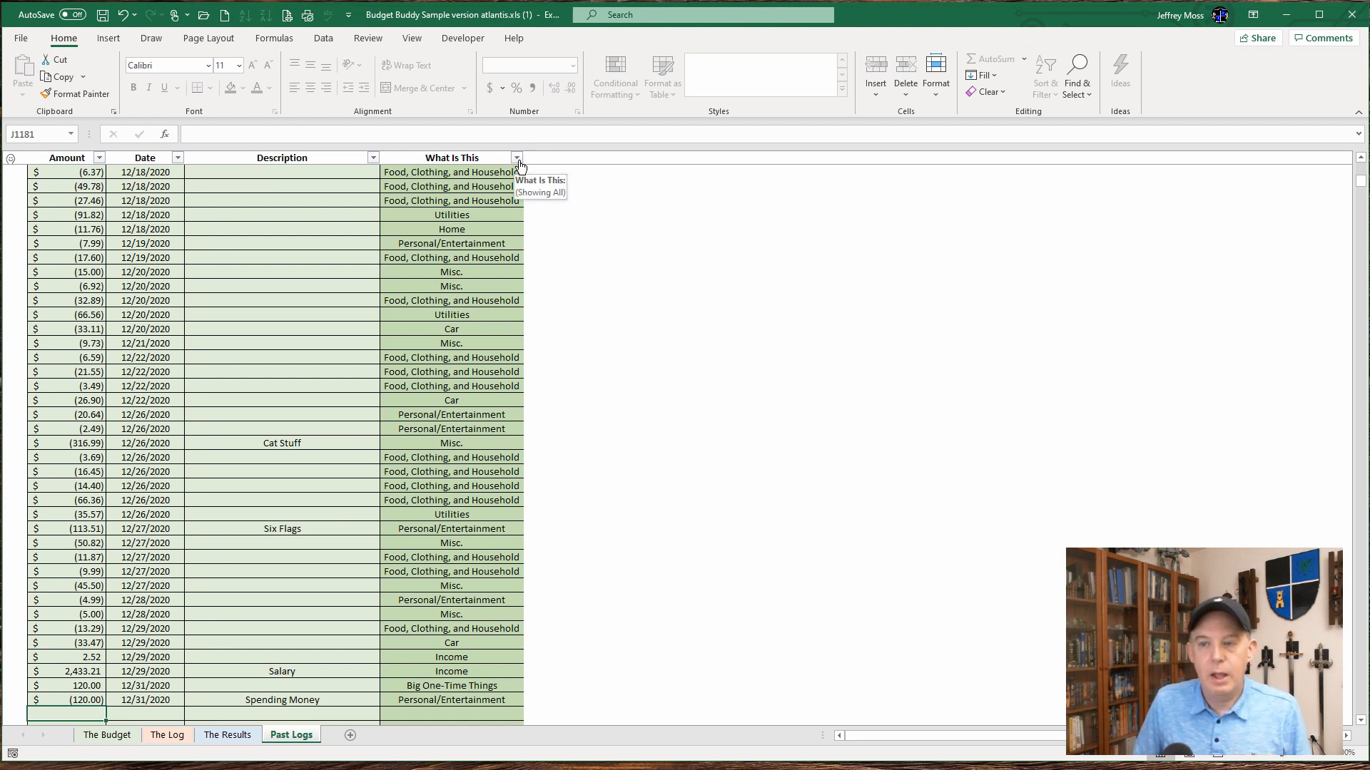
{"action": "left_click", "coordinate": [517, 158]}
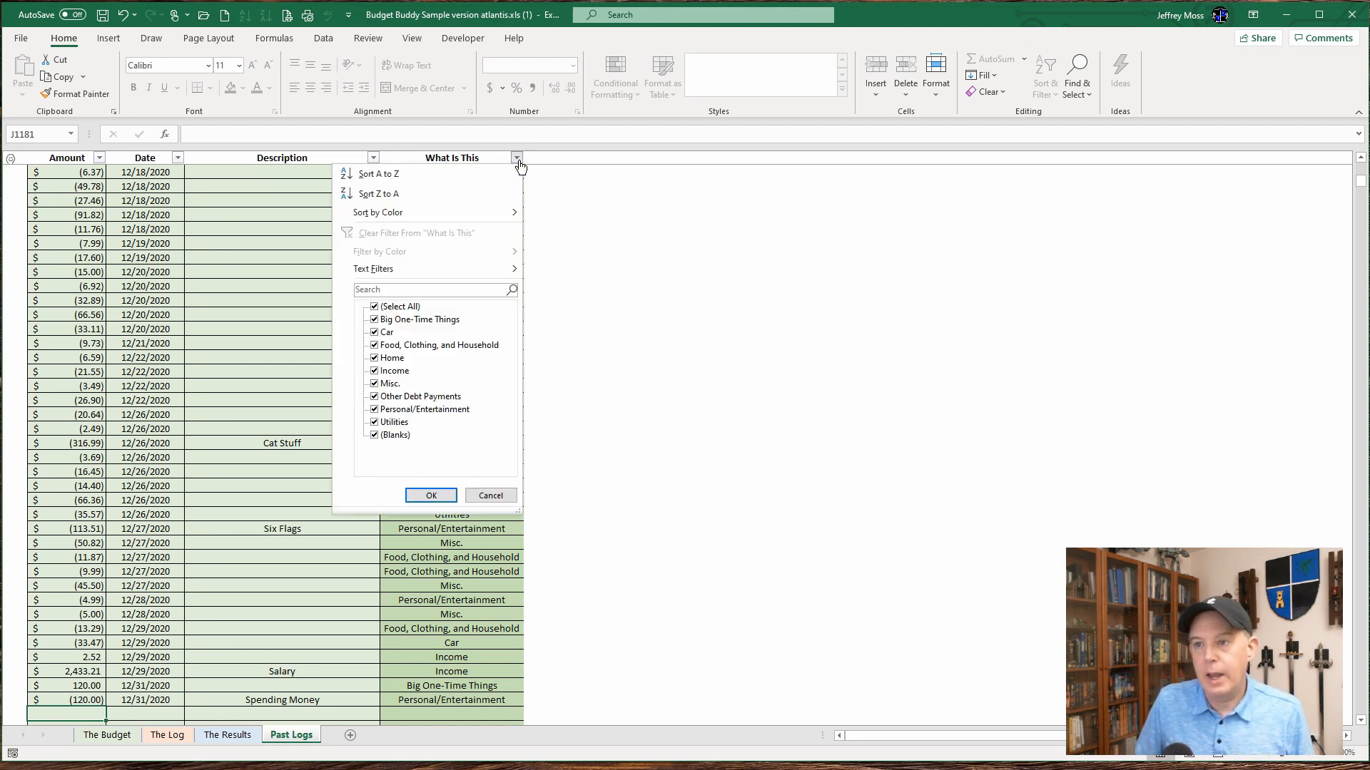
{"action": "left_click", "coordinate": [375, 307]}
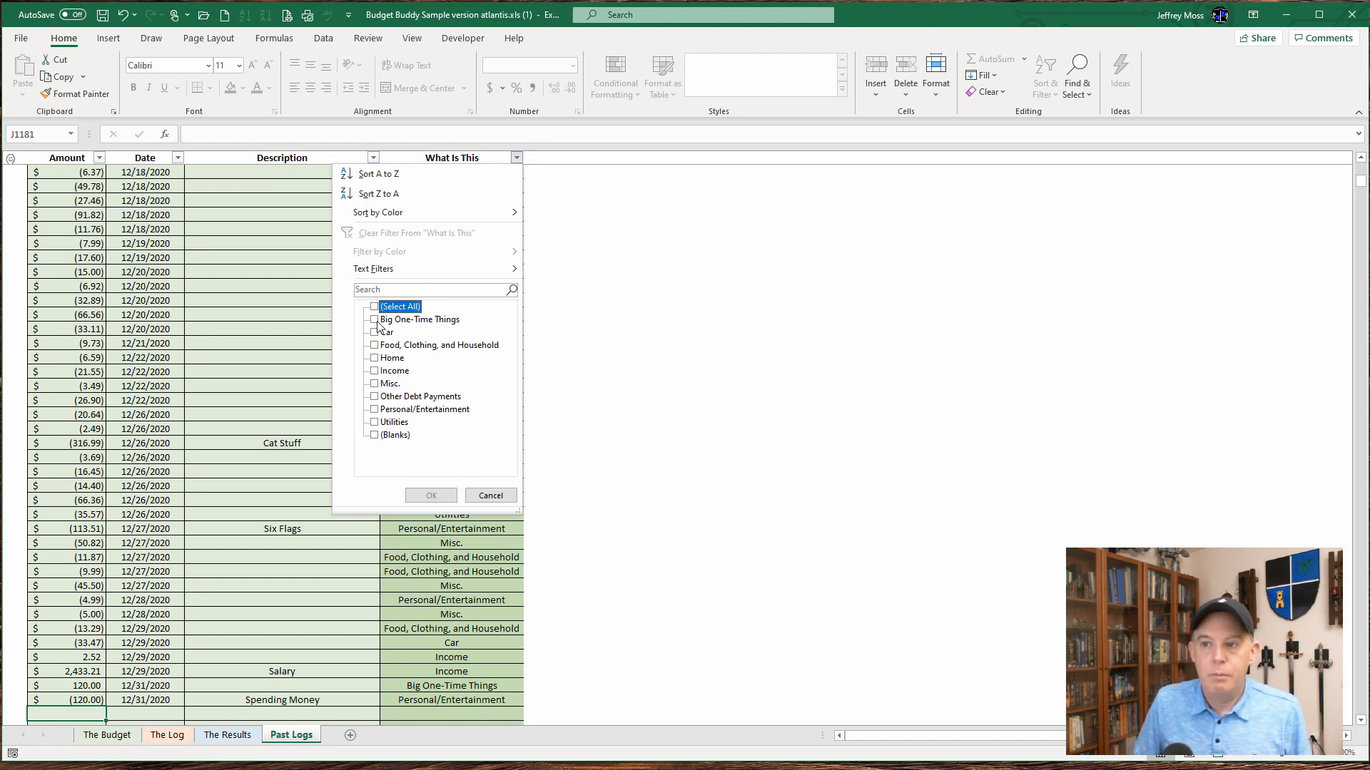
{"action": "left_click", "coordinate": [375, 423]}
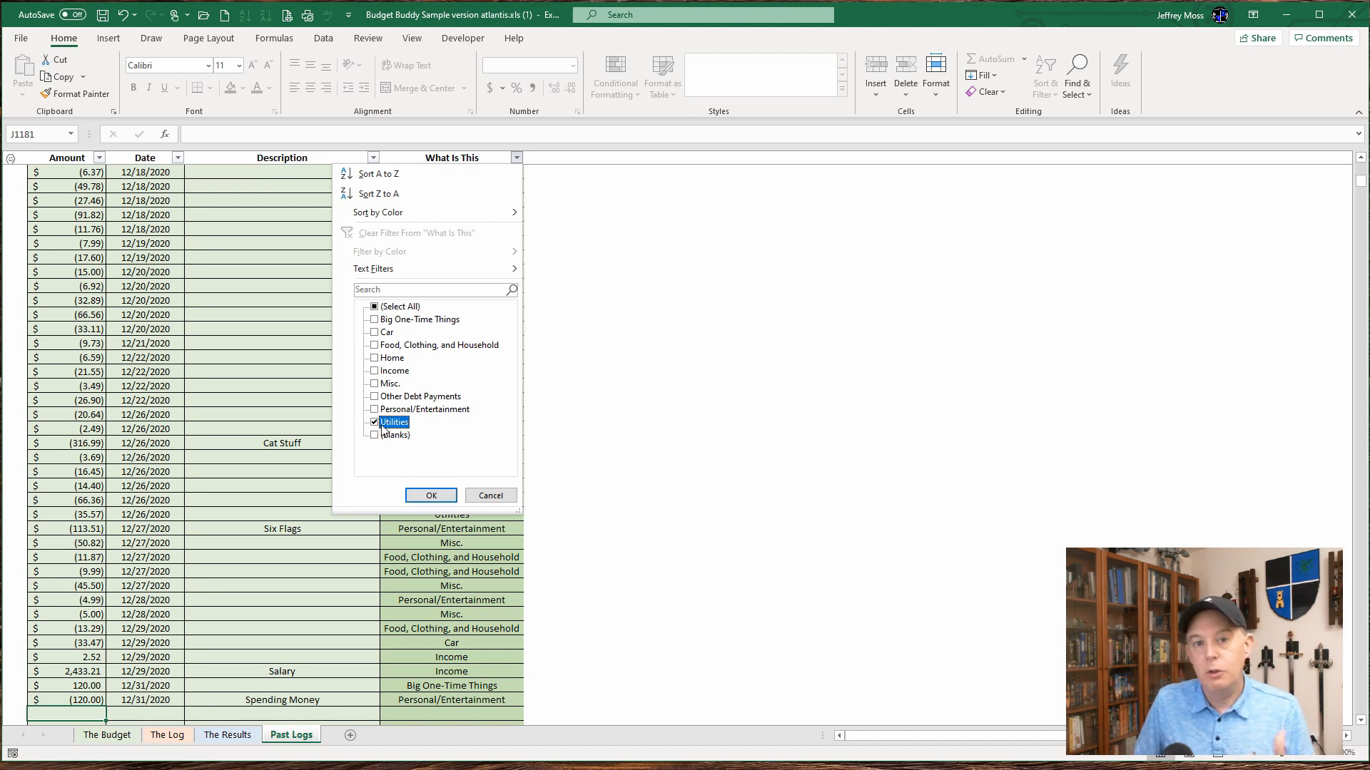
{"action": "left_click", "coordinate": [421, 492]}
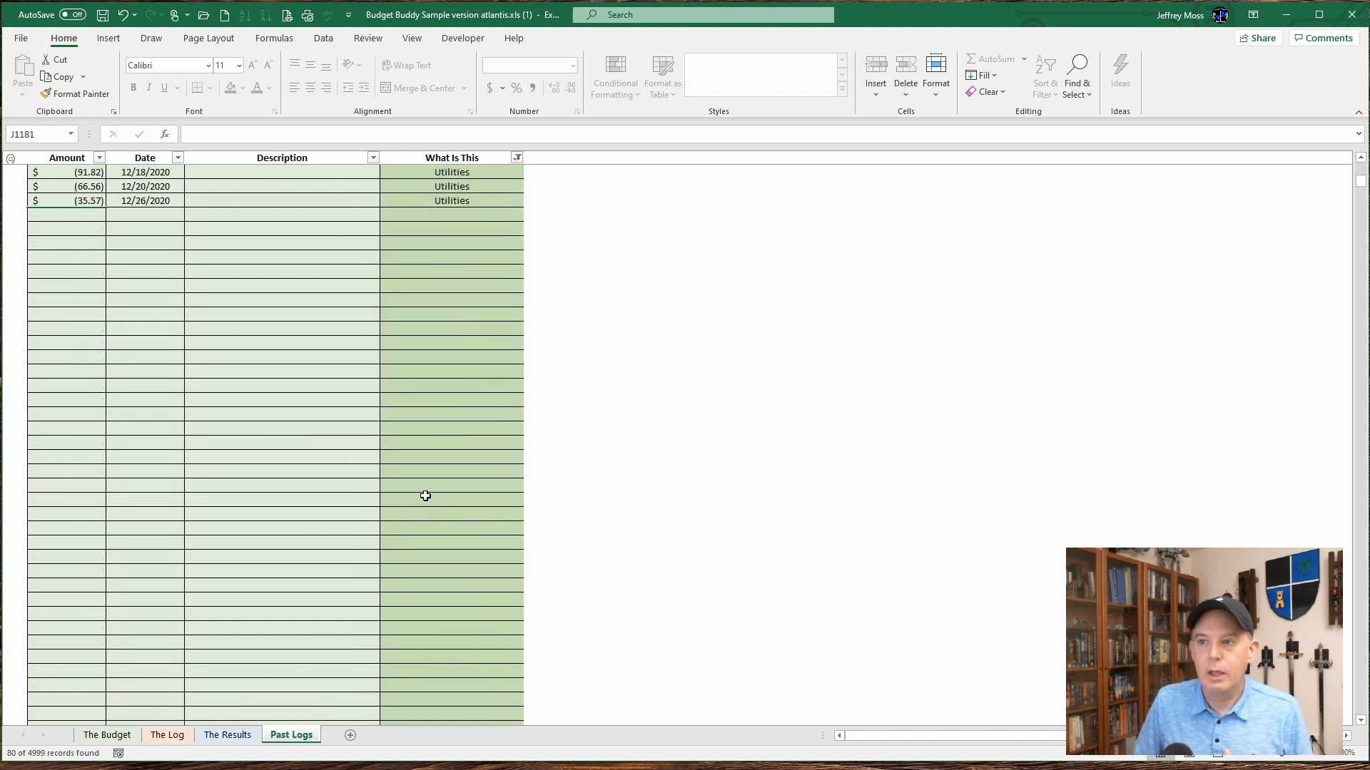
{"action": "scroll", "coordinate": [425, 496], "scroll_direction": "up", "scroll_amount": 15}
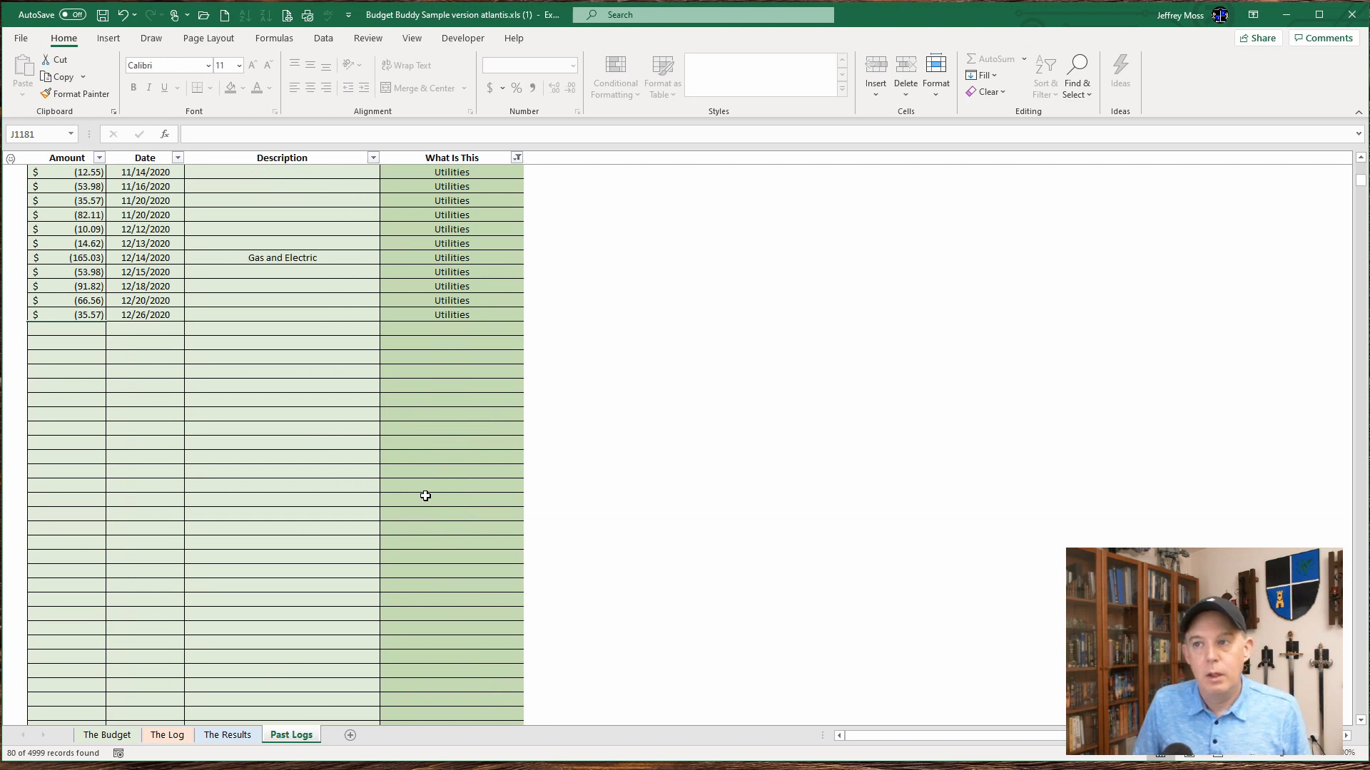
{"action": "scroll", "coordinate": [425, 496], "scroll_direction": "up", "scroll_amount": 11}
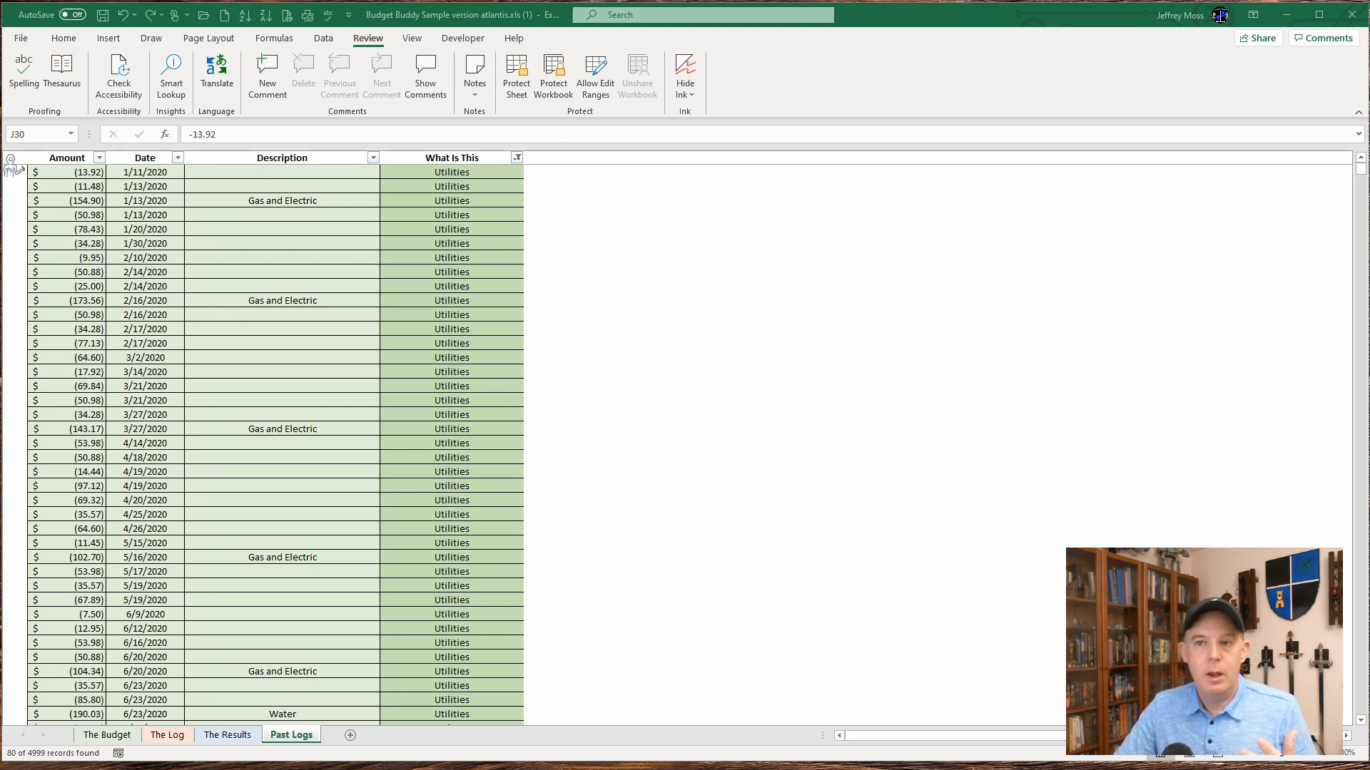
Sort the filtered Utilities entries by Amount from smallest to largest, and re-sort them by Date from oldest to newest.
{"action": "left_click", "coordinate": [101, 159]}
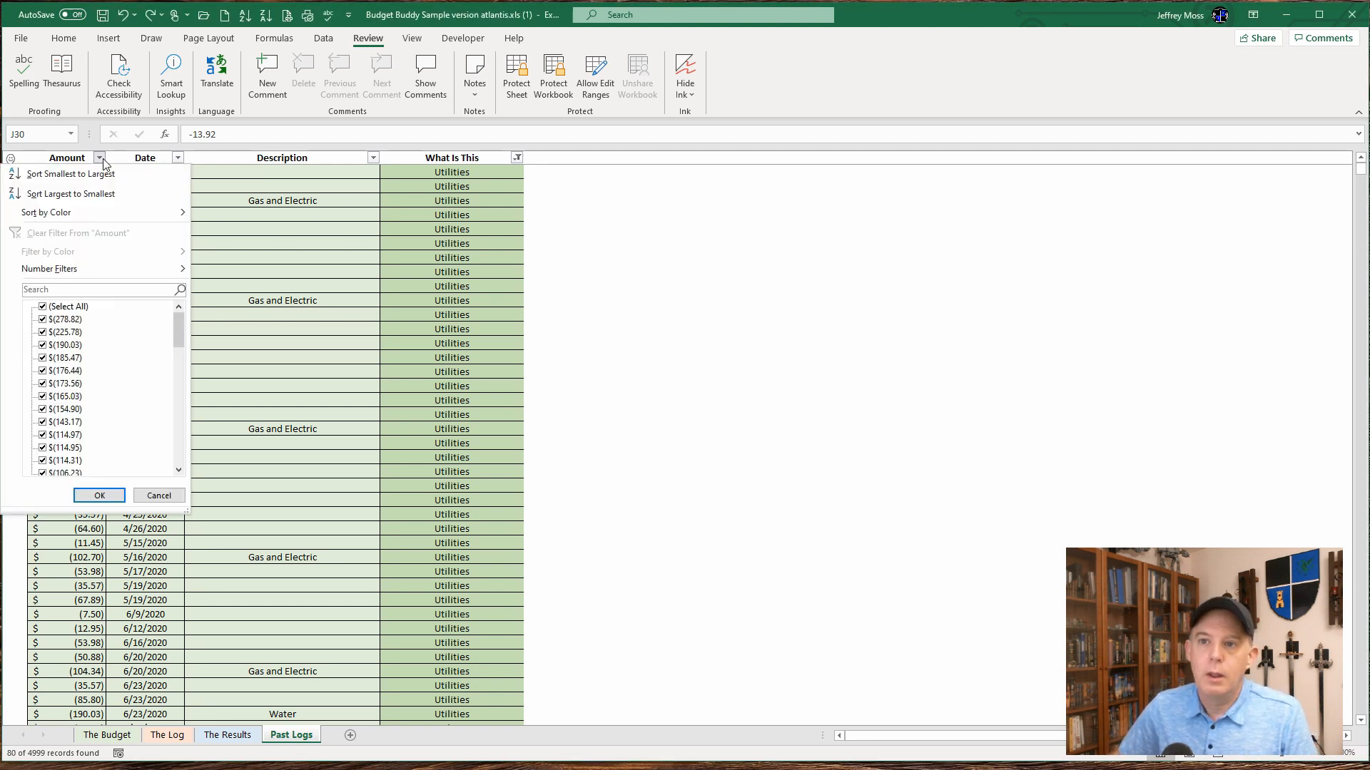
{"action": "left_click", "coordinate": [84, 175]}
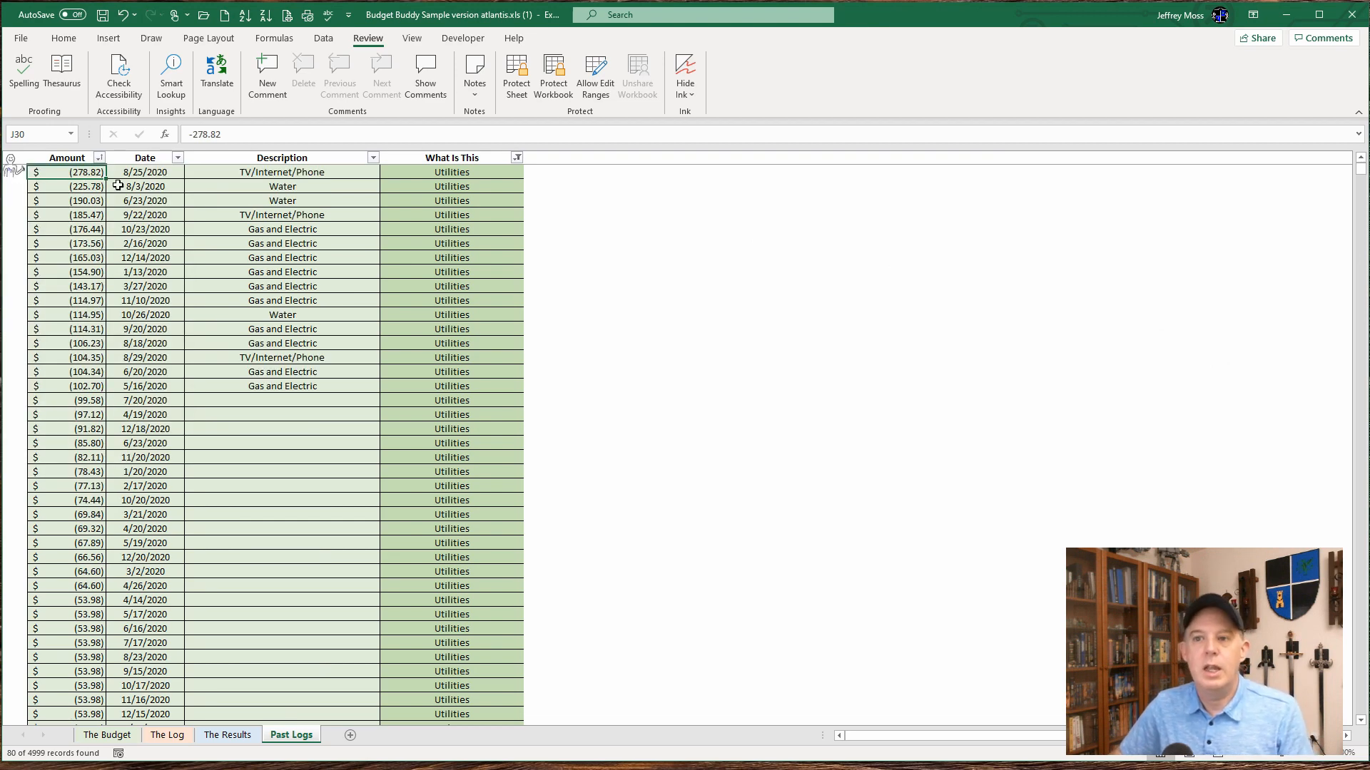
{"action": "left_click", "coordinate": [178, 158]}
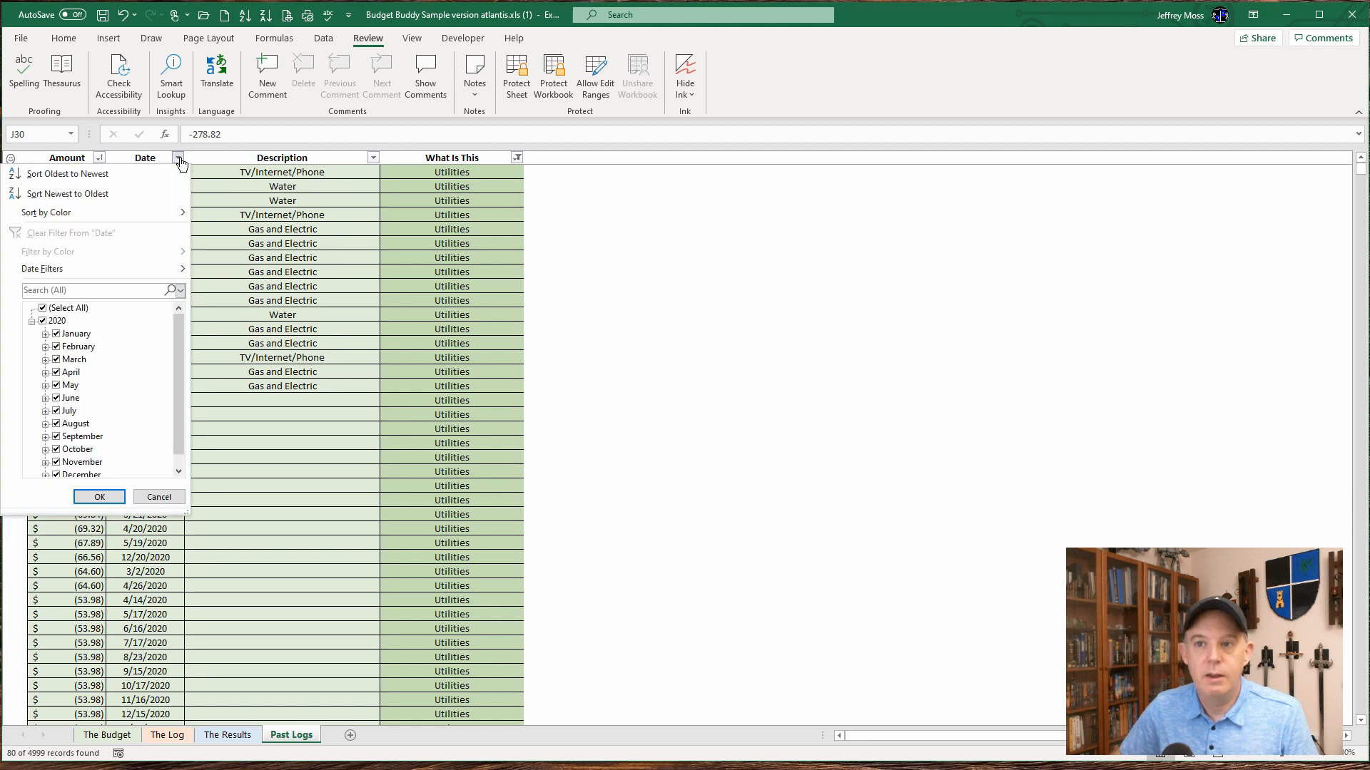
{"action": "left_click", "coordinate": [135, 177]}
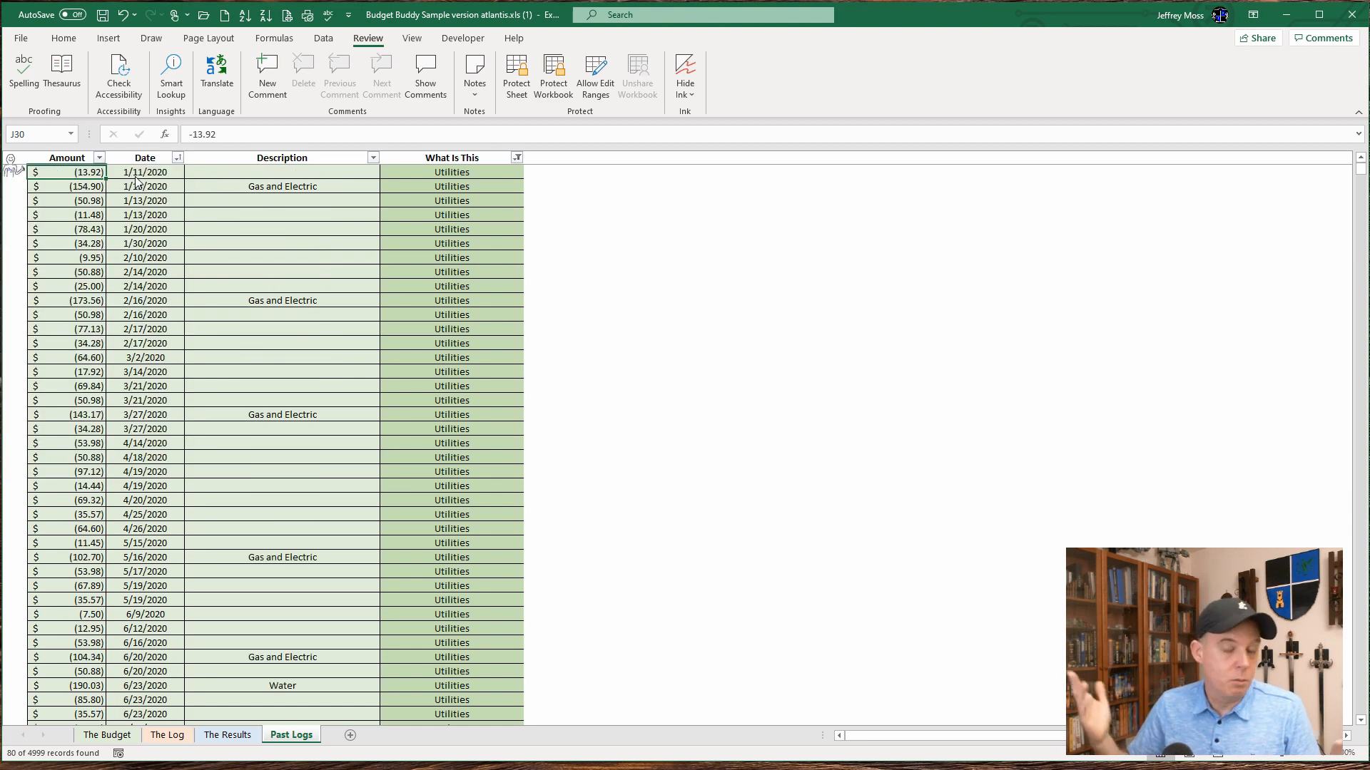